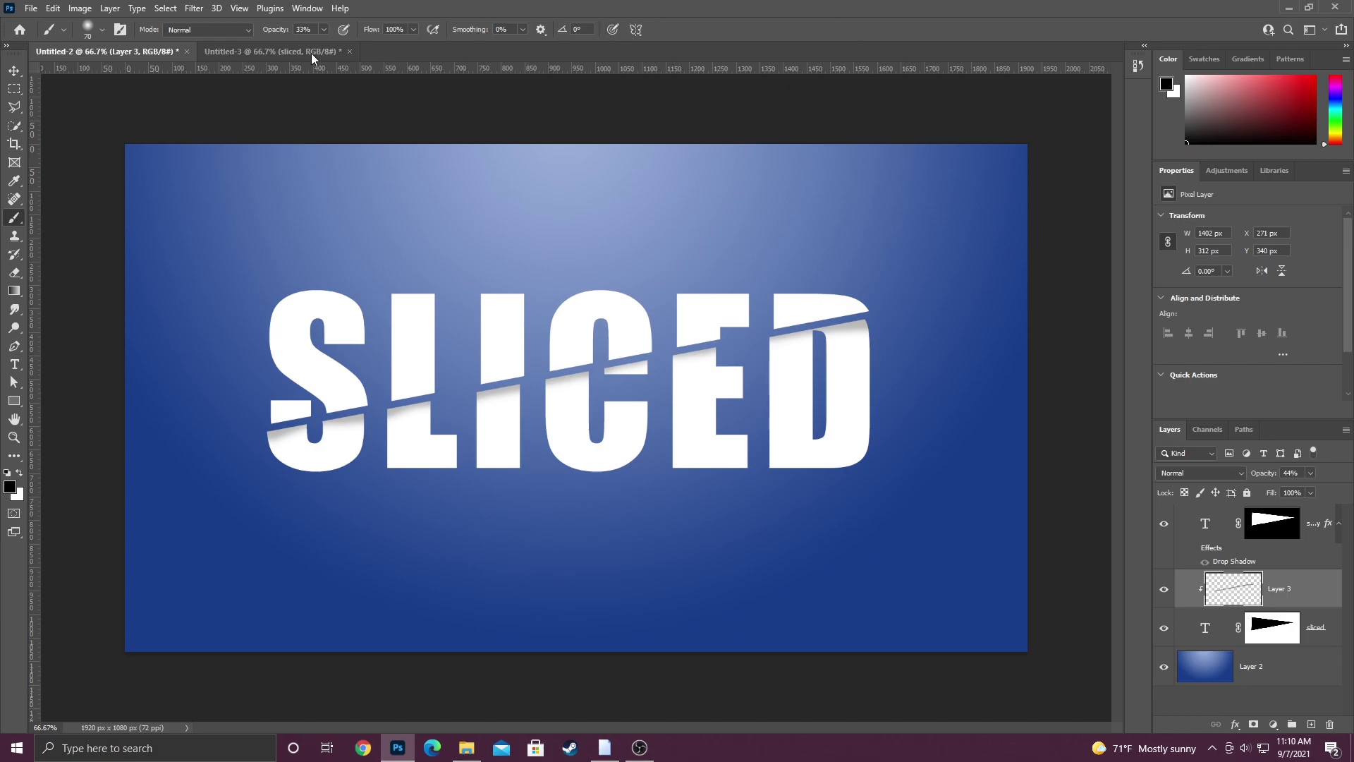
- Switch to the Untitled-3 document with the white SLICED text and bring up the lasso tool choices
left_click(282, 50)
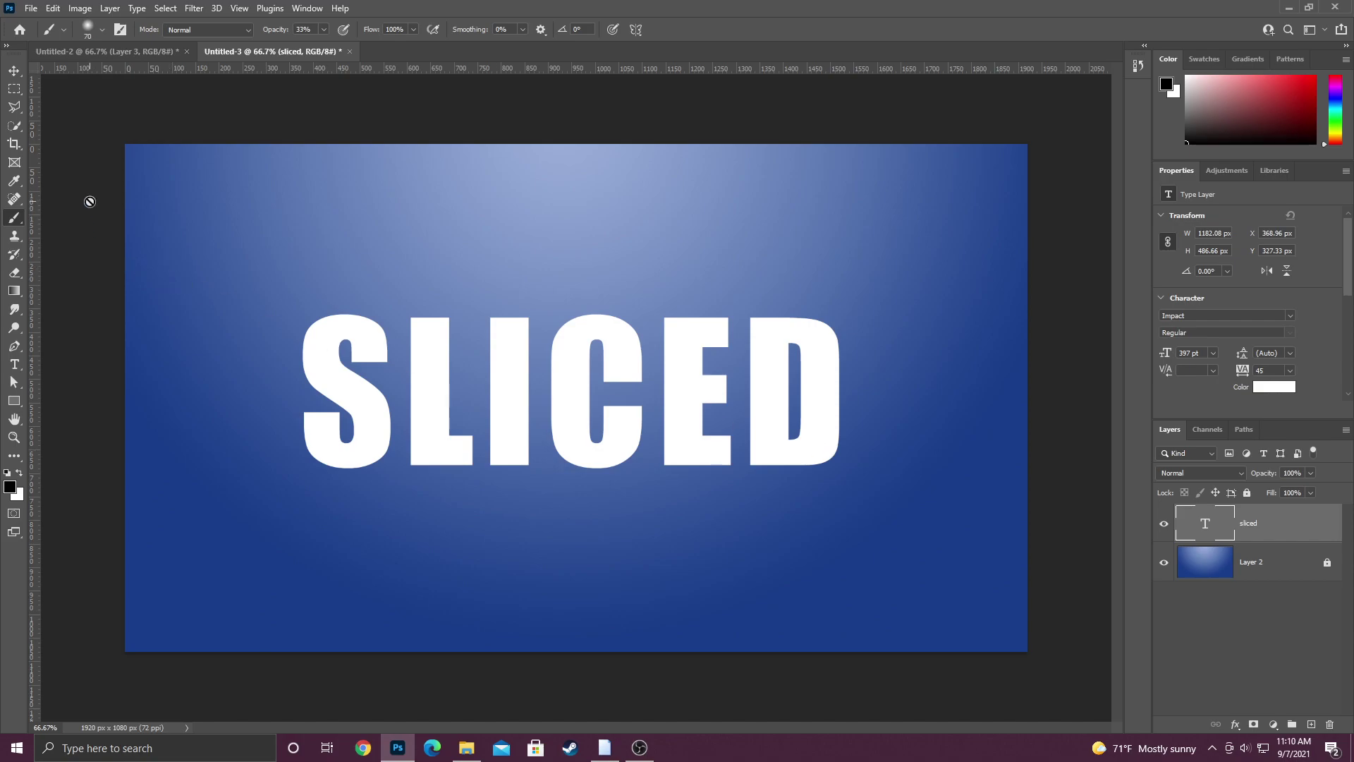
right_click(14, 108)
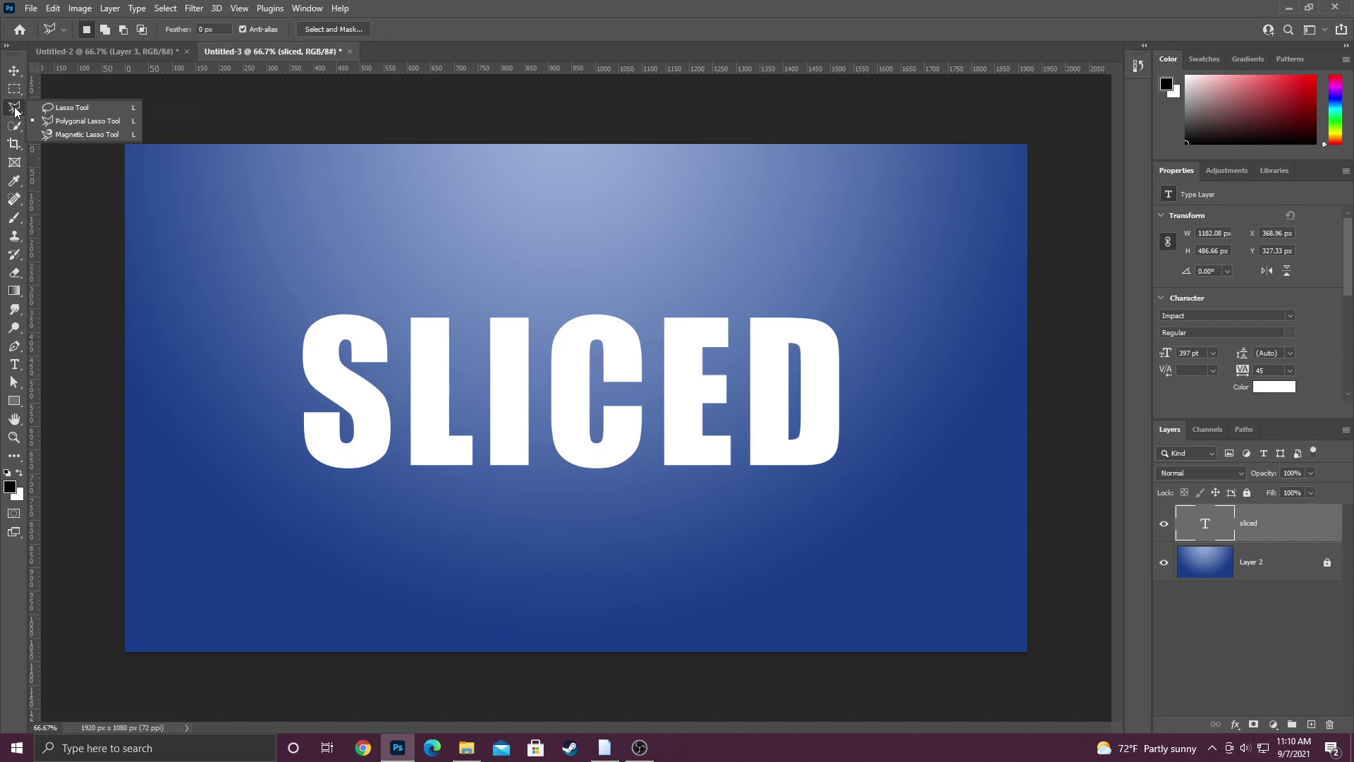
- Draw a polygonal lasso selection above a diagonal from the S's bottom-left to past the D
left_click(88, 117)
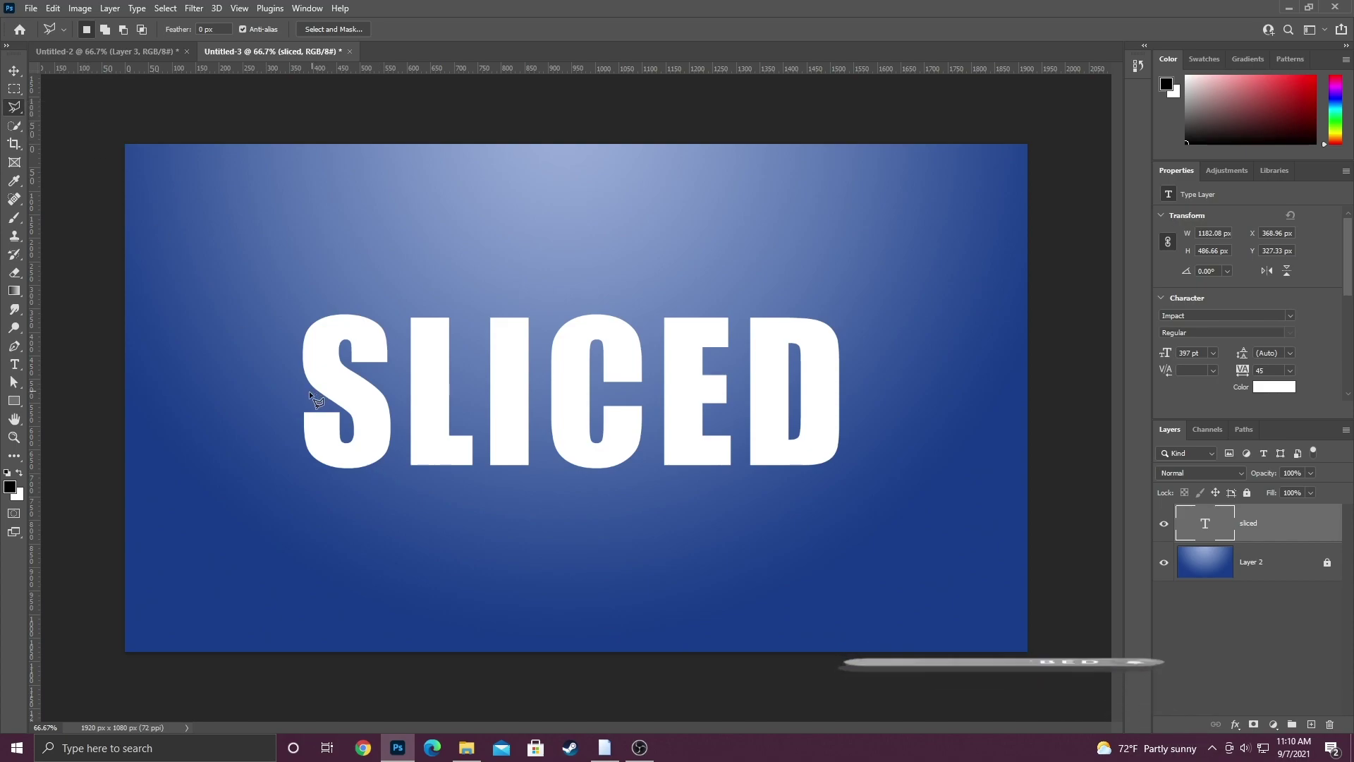
left_click(268, 443)
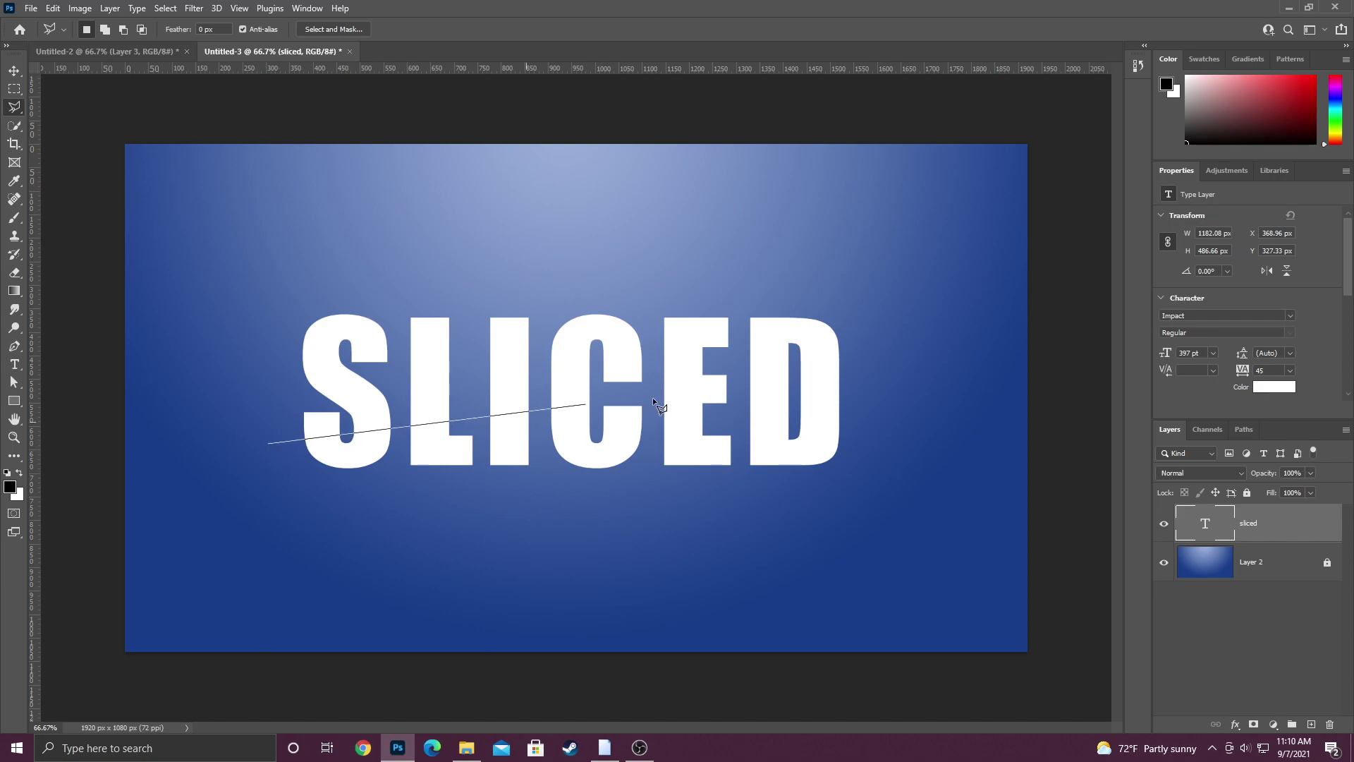
left_click(922, 314)
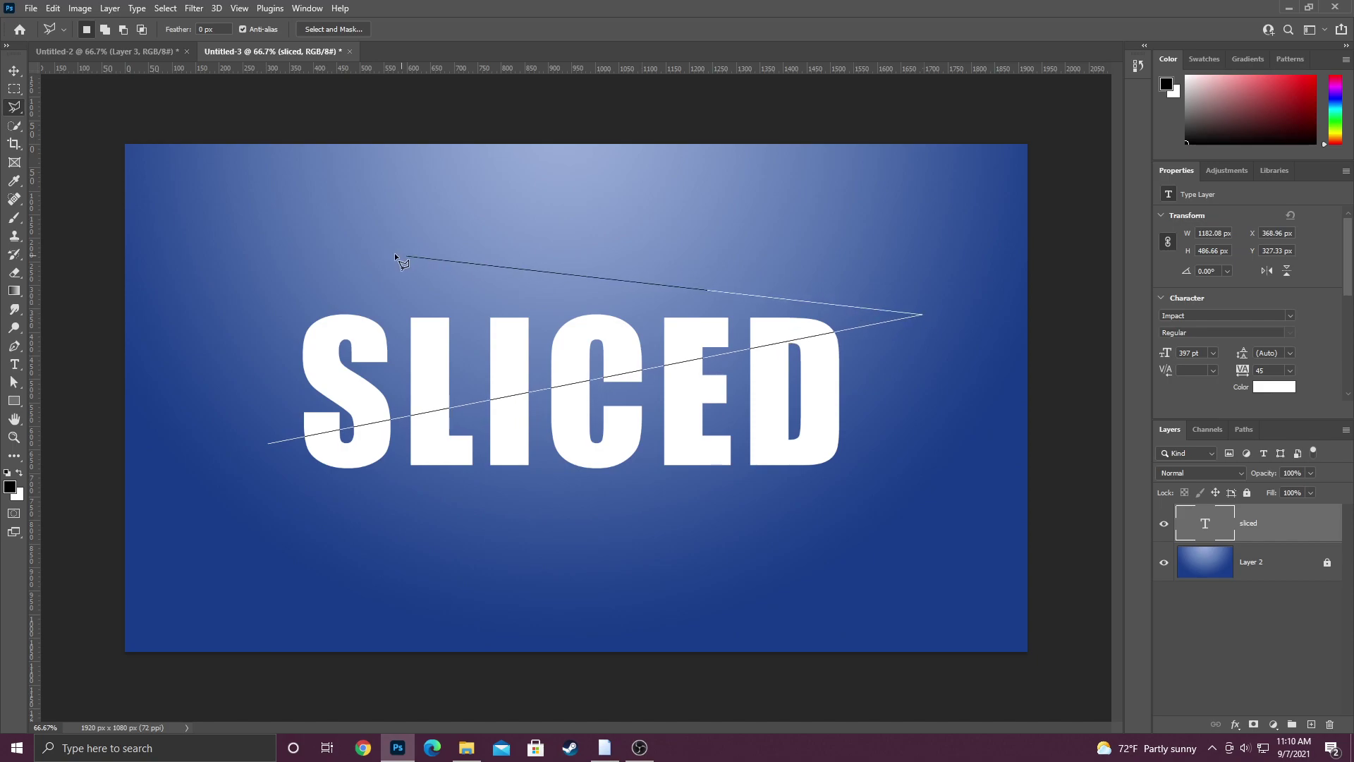
left_click(240, 260)
left_click(269, 444)
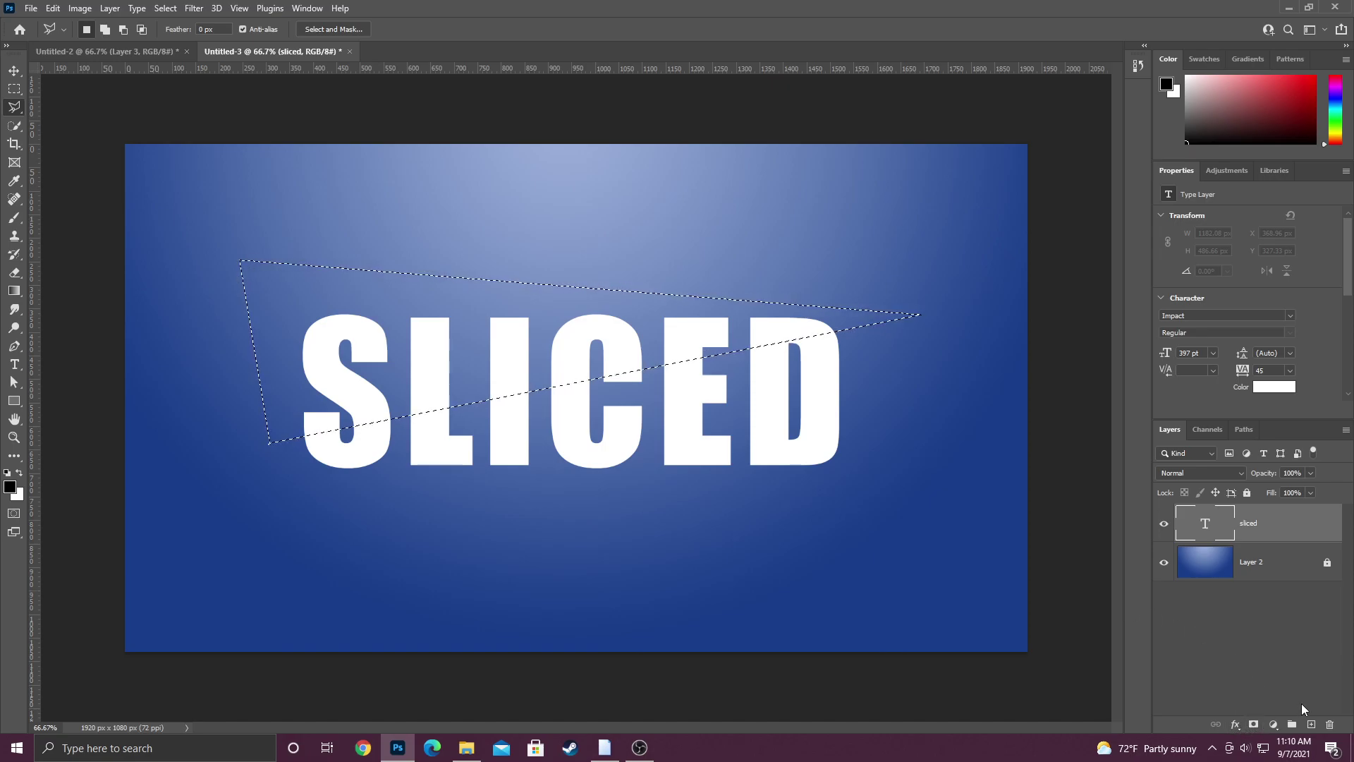
- Mask the sliced text layer to the upper selection and duplicate it as 'sliced copy'
left_click(1253, 727)
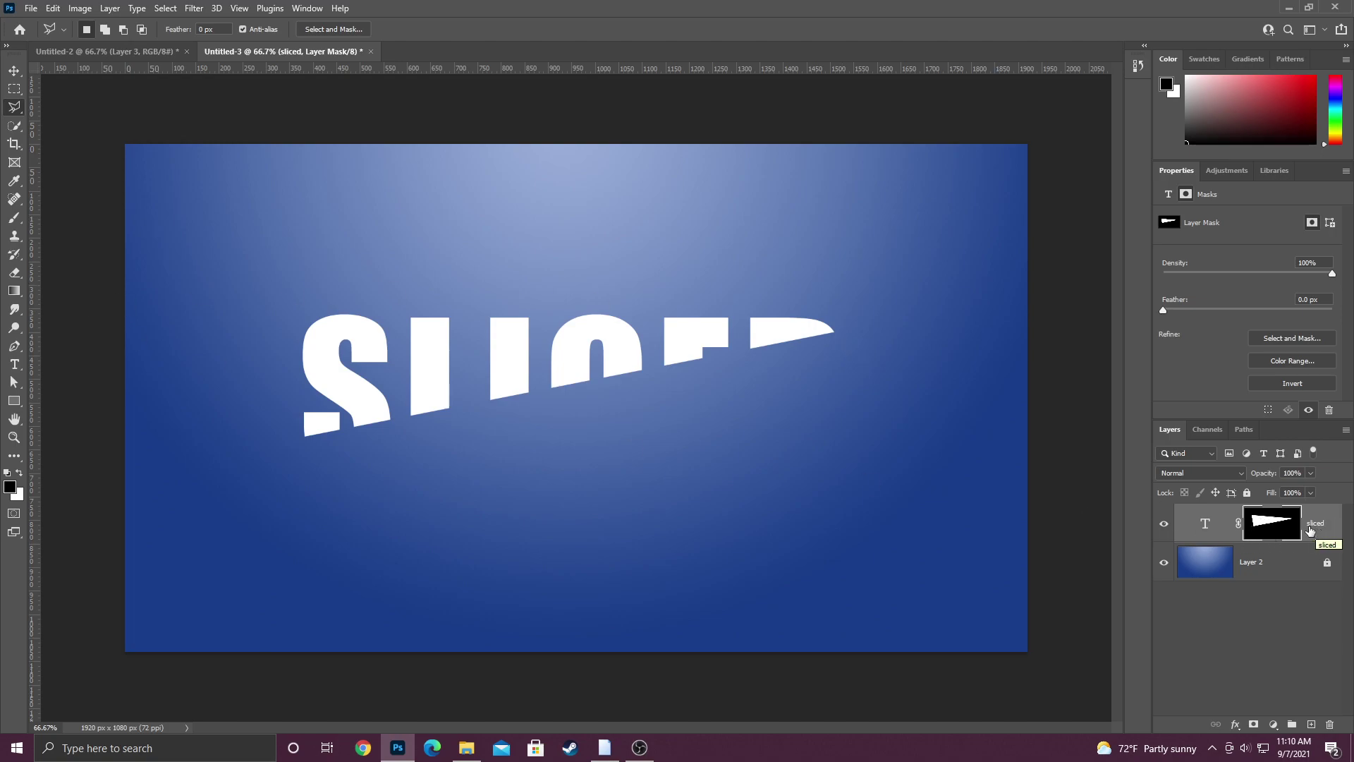
key("ctrl+j")
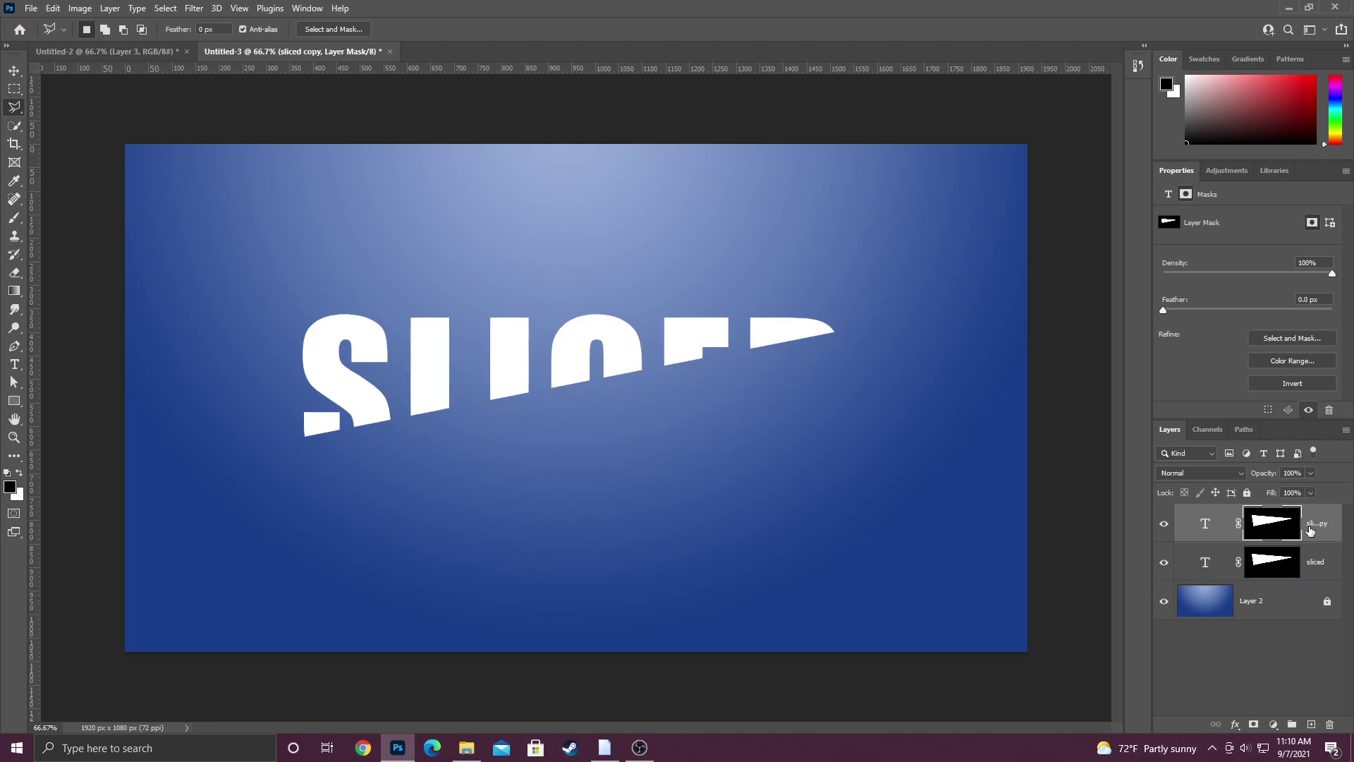
right_click(1334, 532)
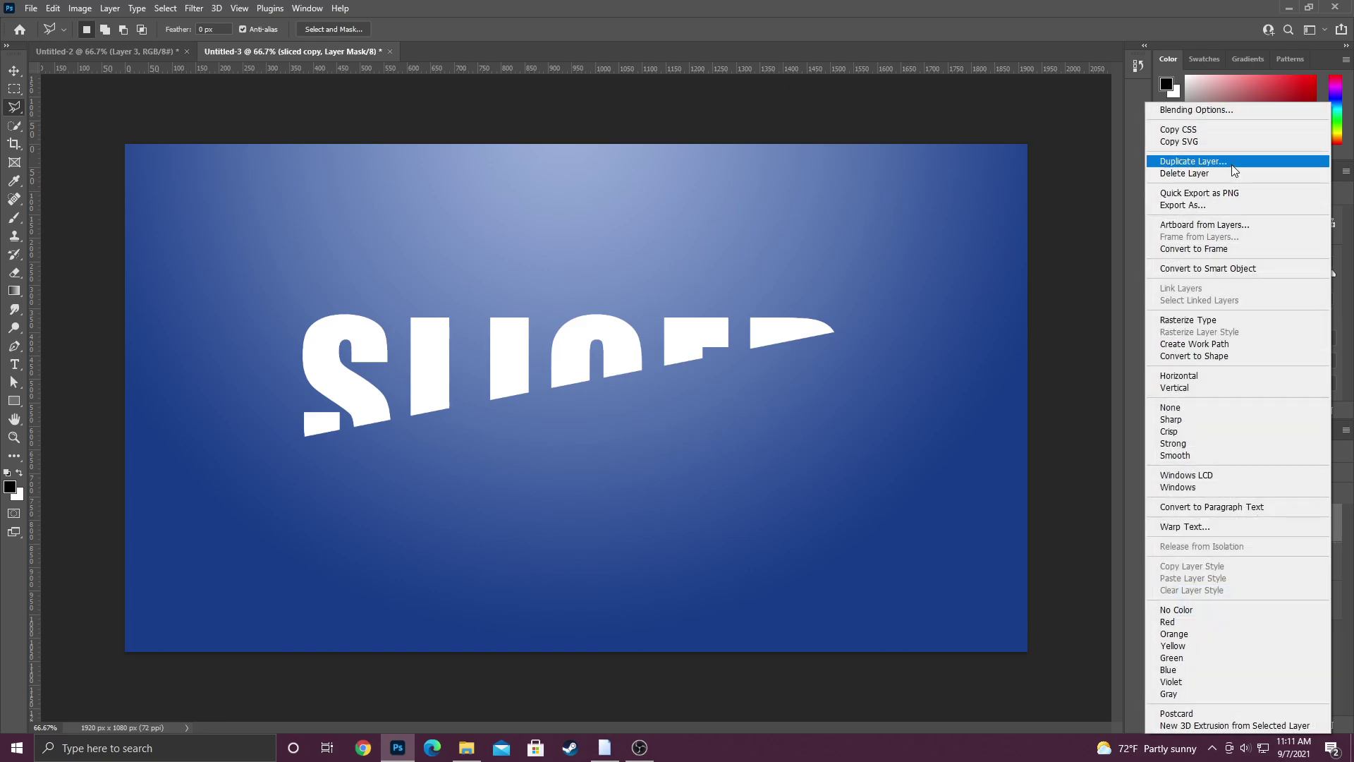
- Invert the original sliced layer's mask so it shows the lower half of the word
left_click(1046, 573)
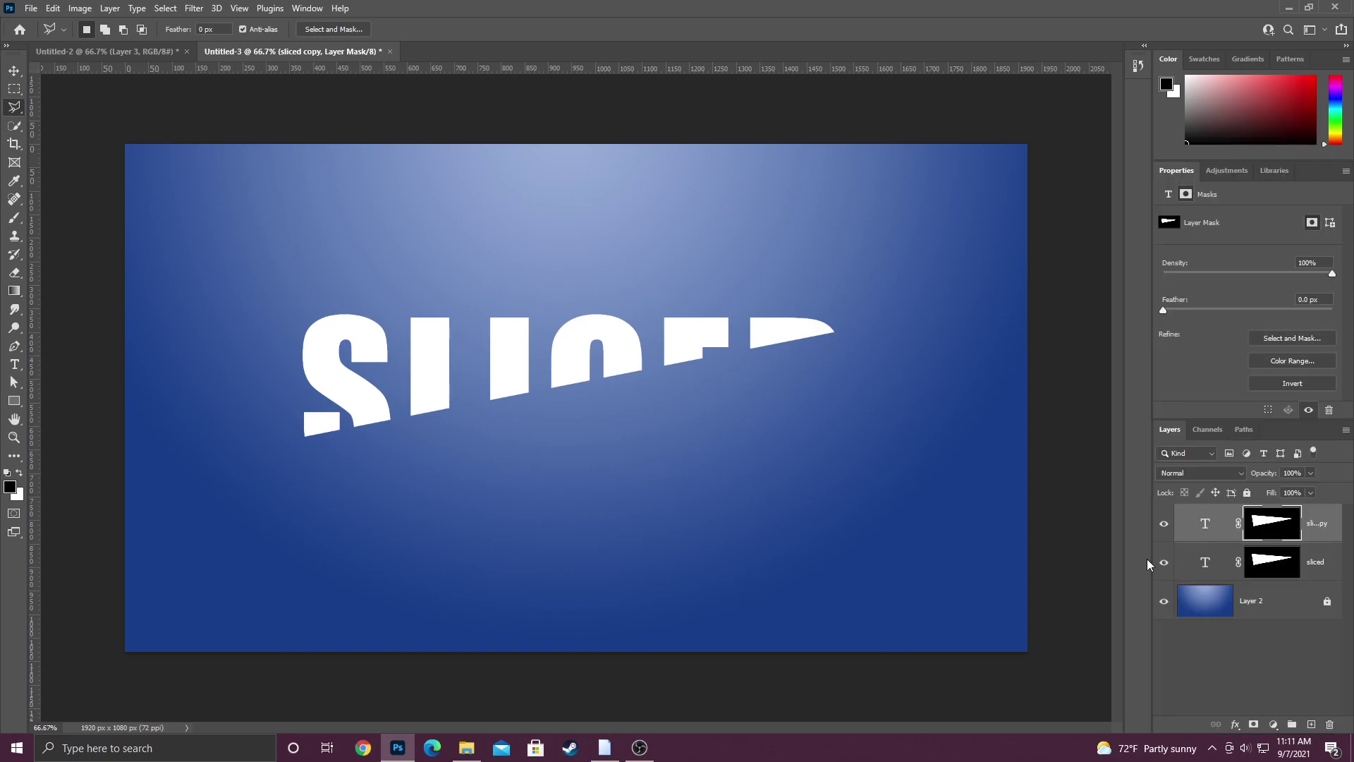
left_click(1164, 563)
left_click(1164, 565)
left_click(1224, 566)
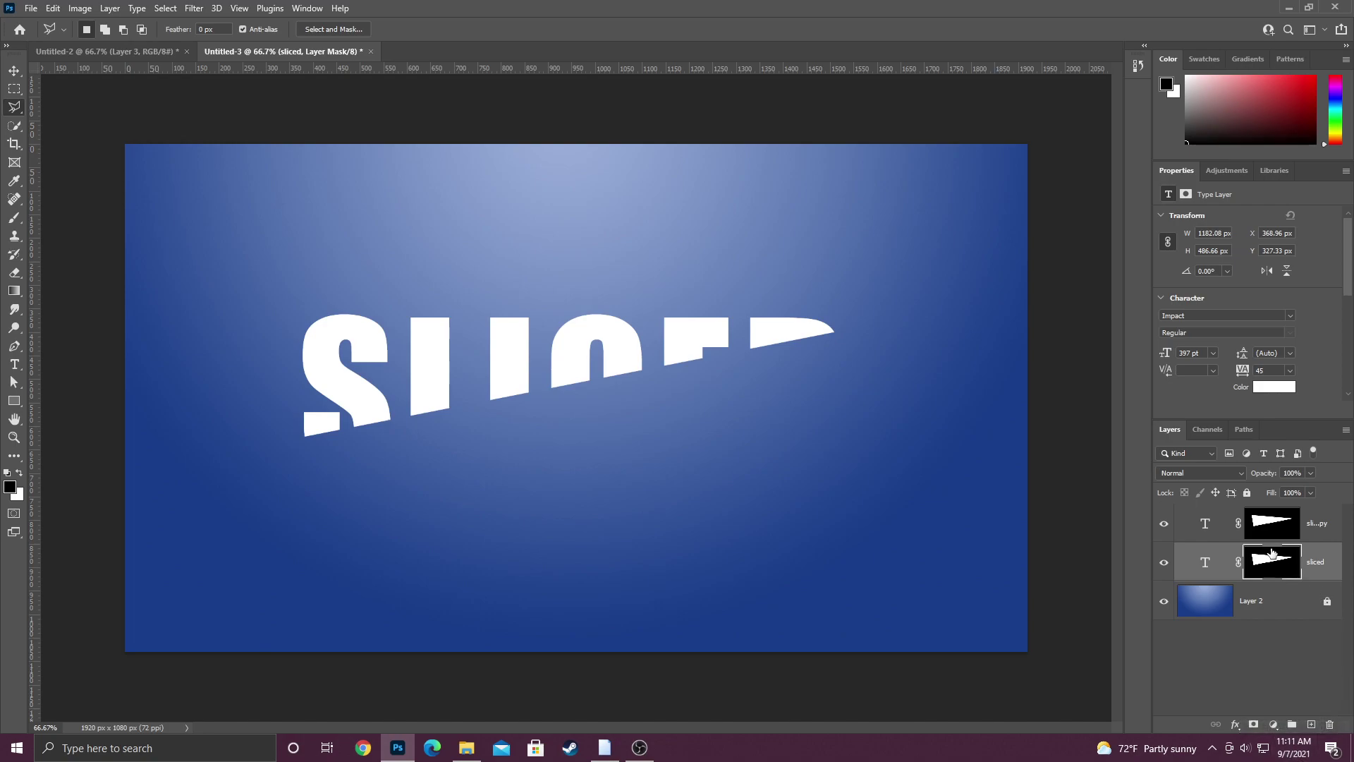
key("ctrl+i")
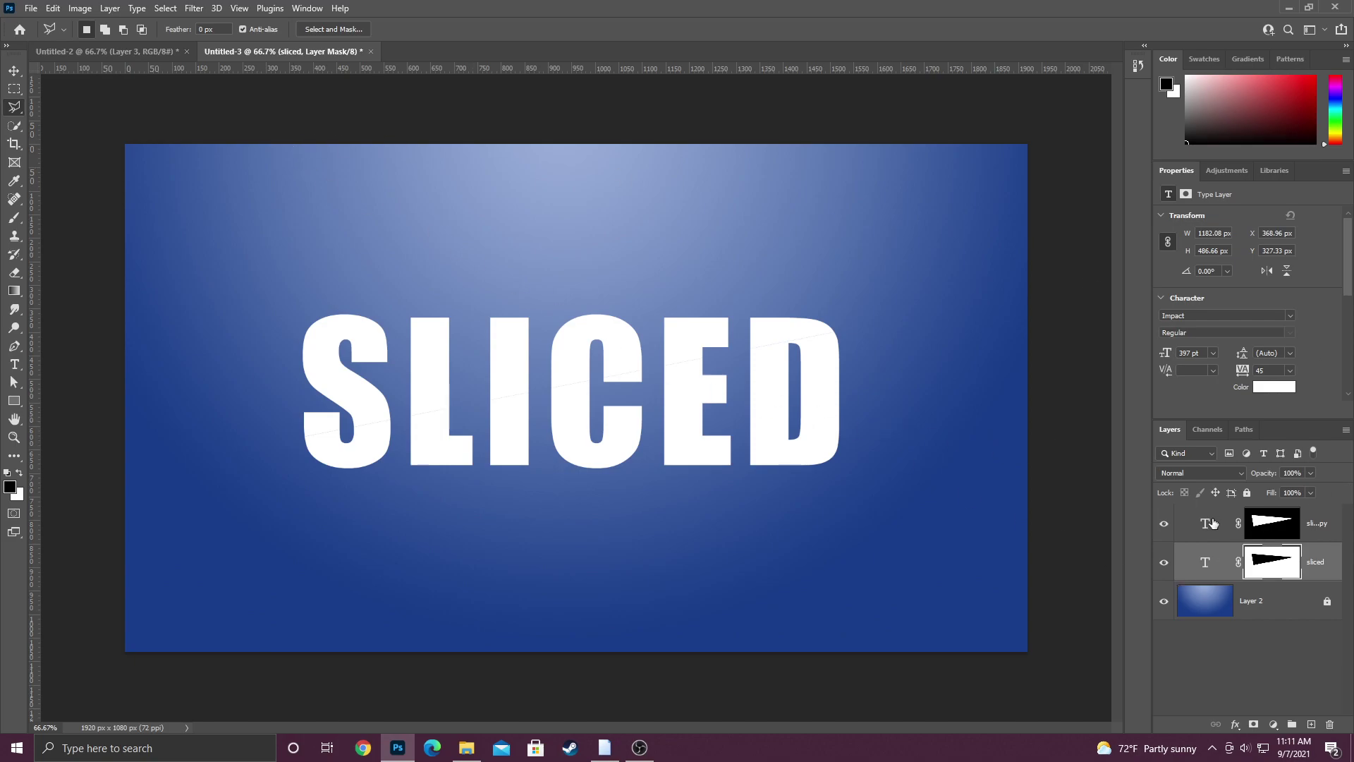
- Nudge the lower half down and right with the Move tool to open a diagonal gap
left_click(13, 71)
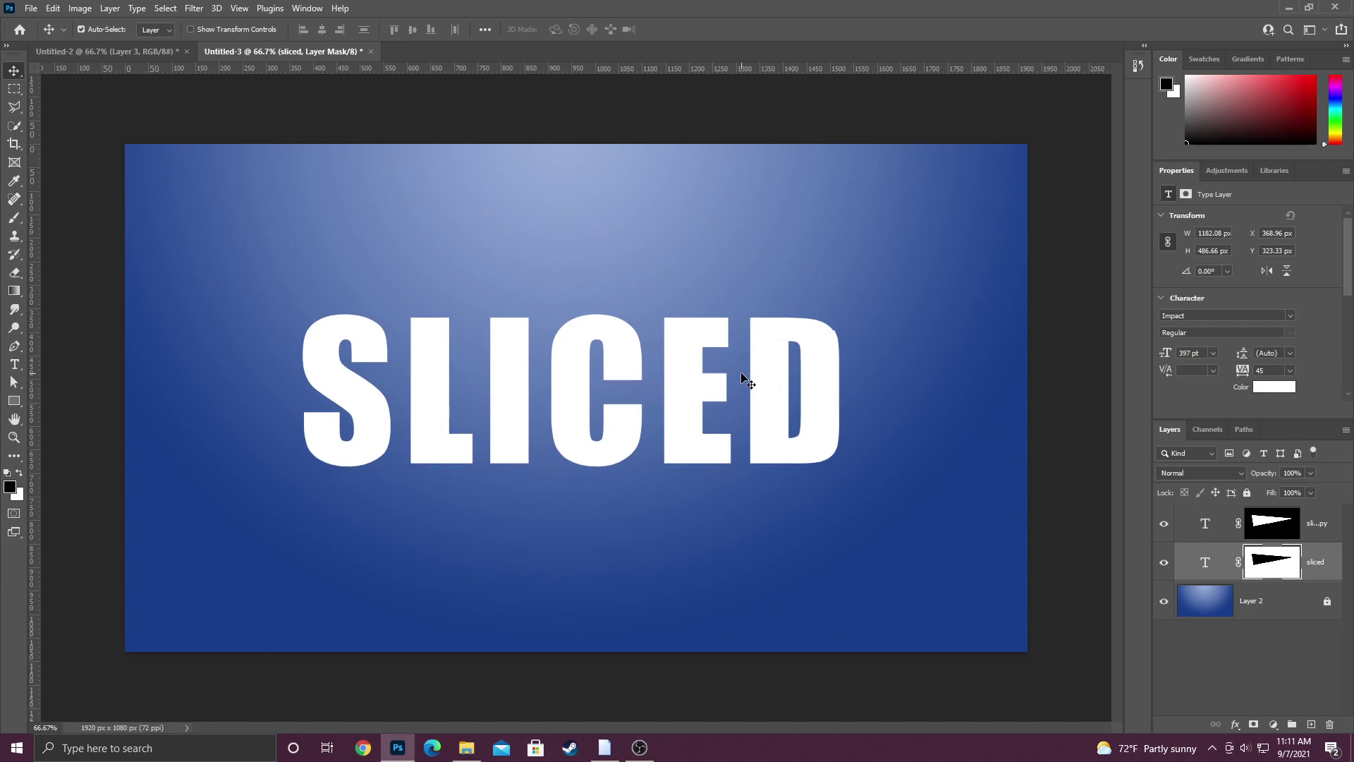
key("Down")
key("Down")
key("Down")
key("Down")
key("Down")
key("Down")
key("Down")
key("Down")
key("Right")
key("Right")
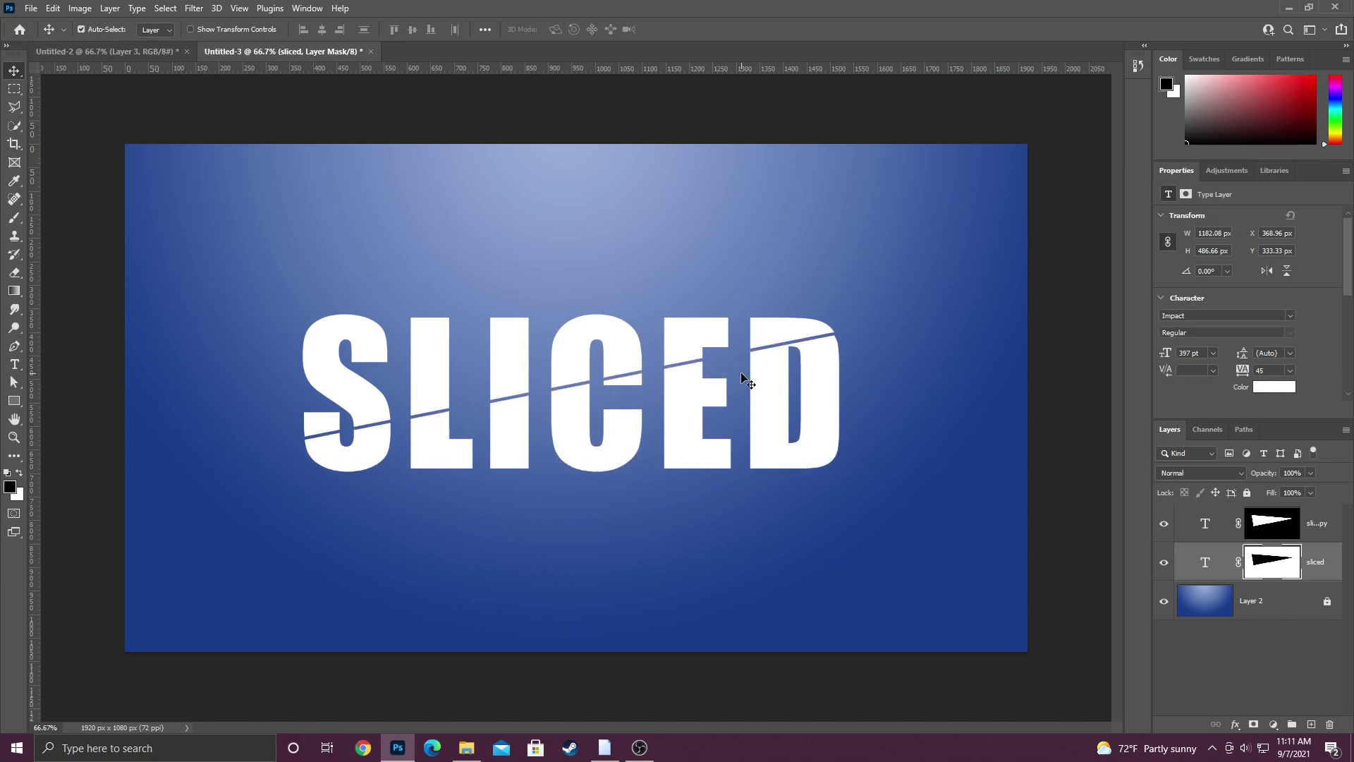
key("Down")
key("Down")
key("Down")
key("Down")
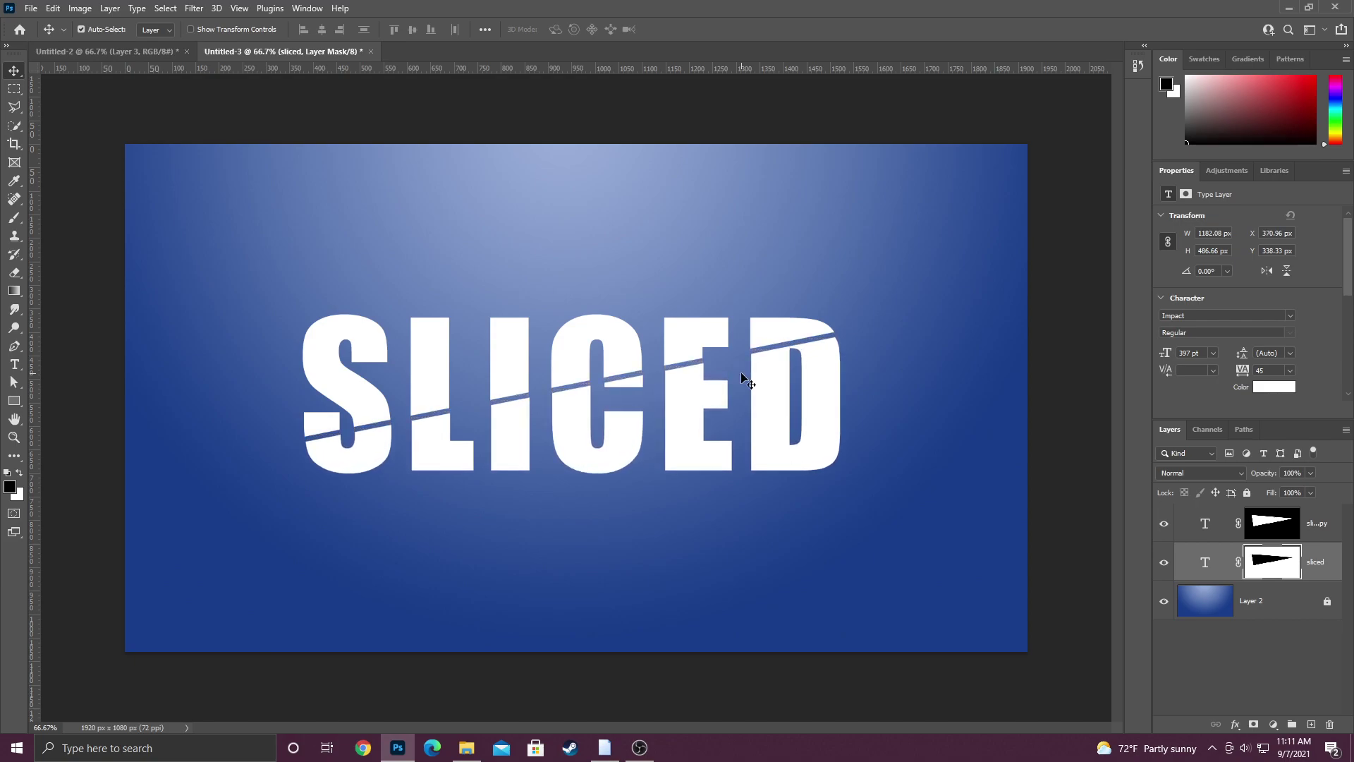
key("Right")
key("Right")
key("Right")
key("Right")
key("Up")
key("Up")
- Compare against the finished Untitled-2 reference, then return to Untitled-3 and target the sliced copy layer
left_click(71, 52)
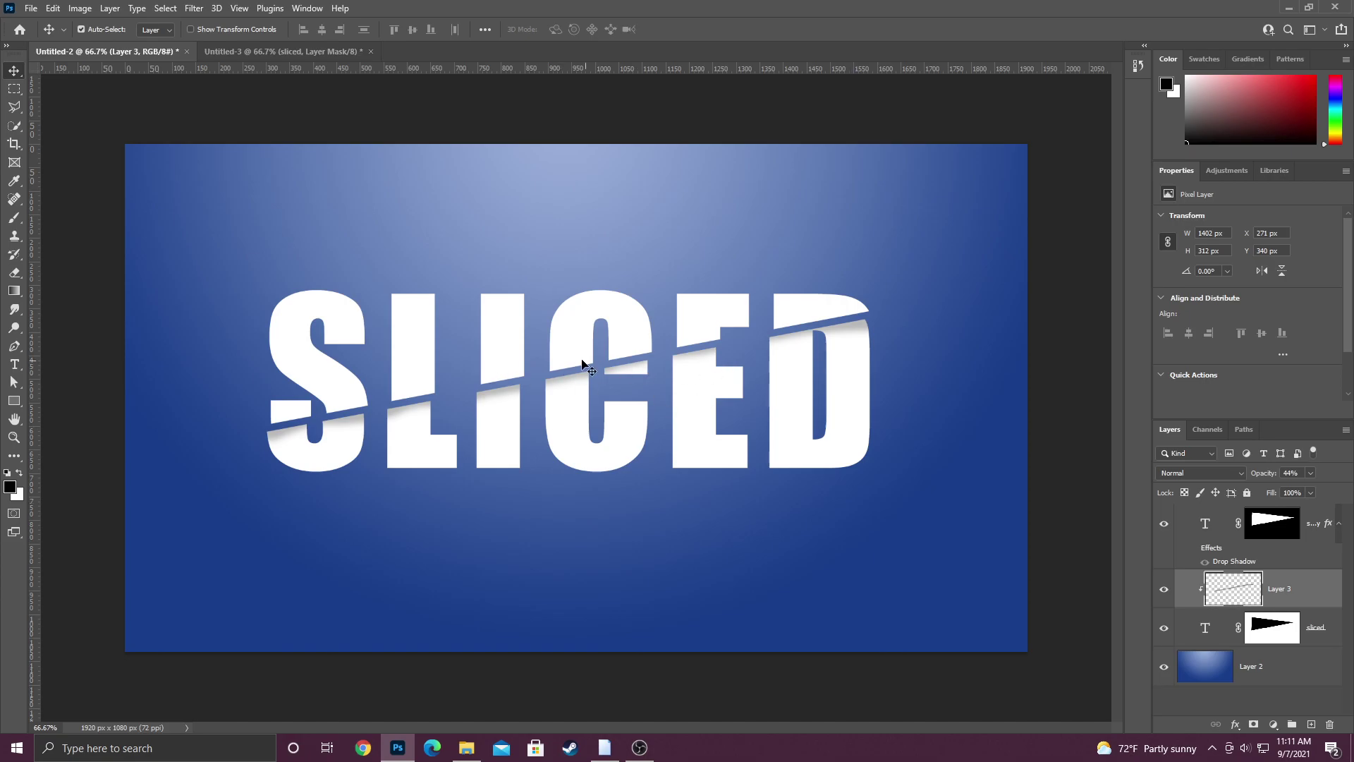
left_click(280, 49)
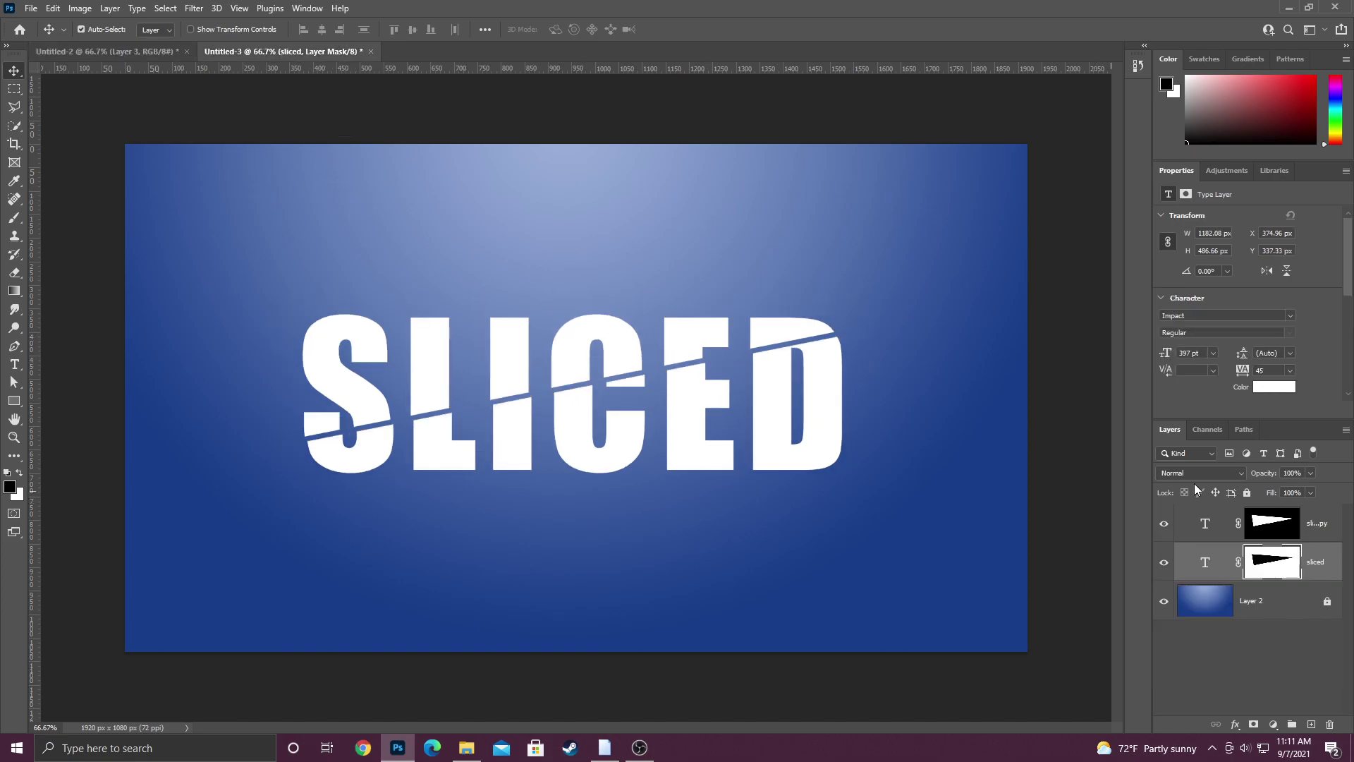
double_click(1317, 565)
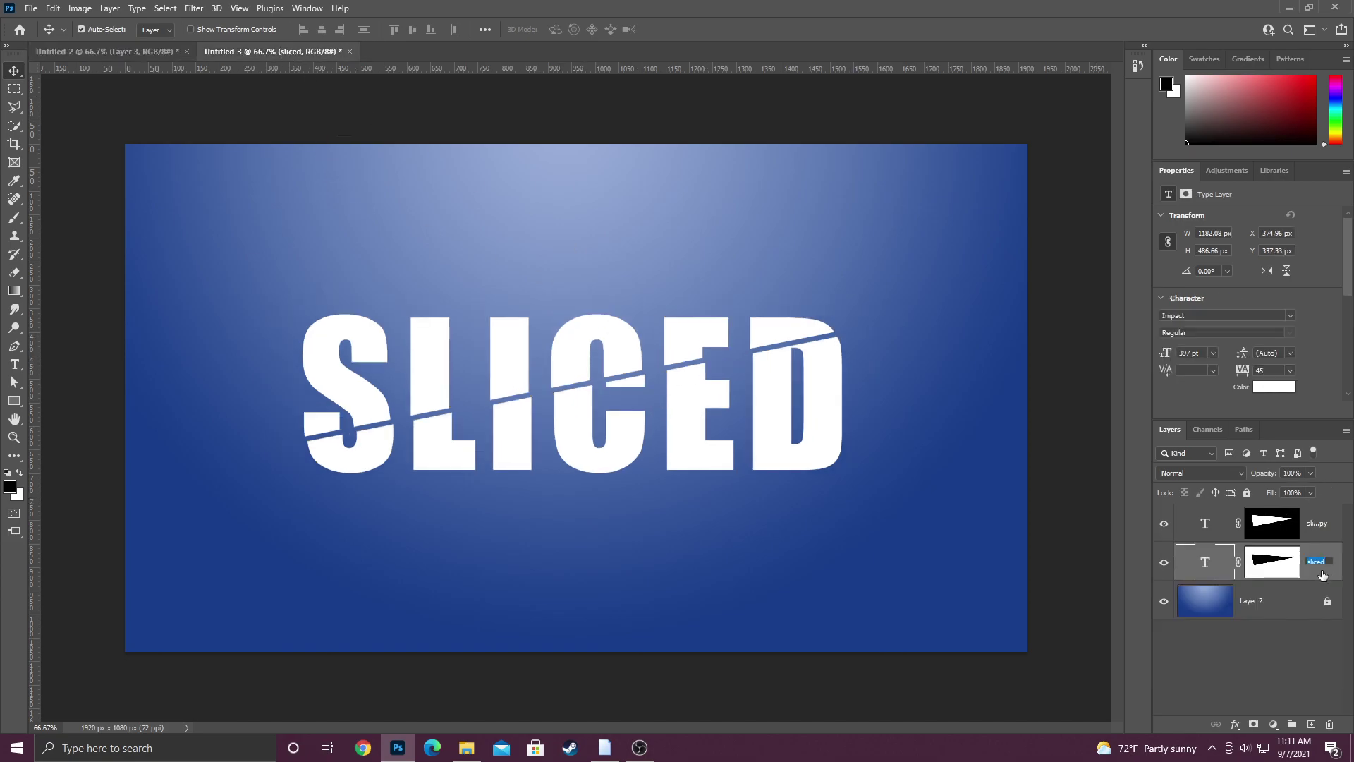
- Apply a Drop Shadow layer style to the upper half and nudge it up 2 px
double_click(1338, 578)
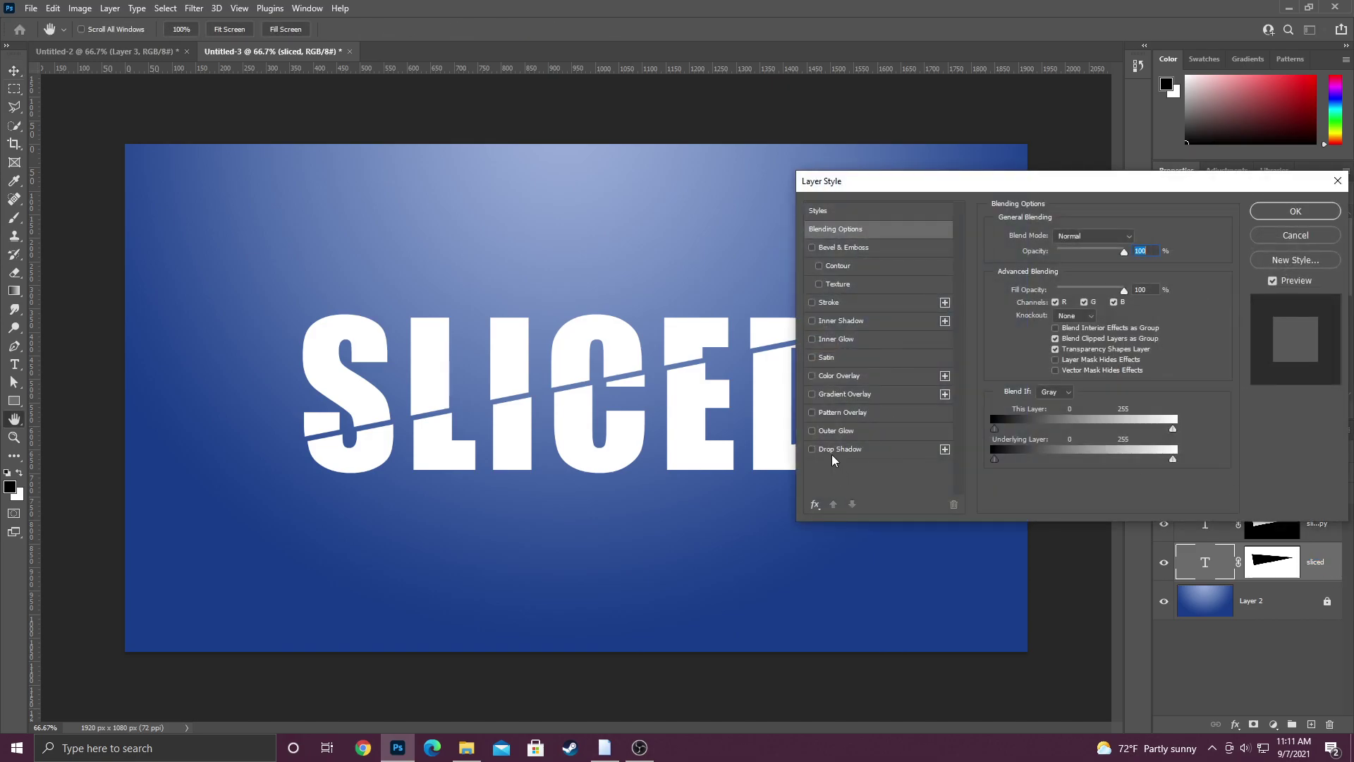
left_click(812, 450)
left_click(812, 450)
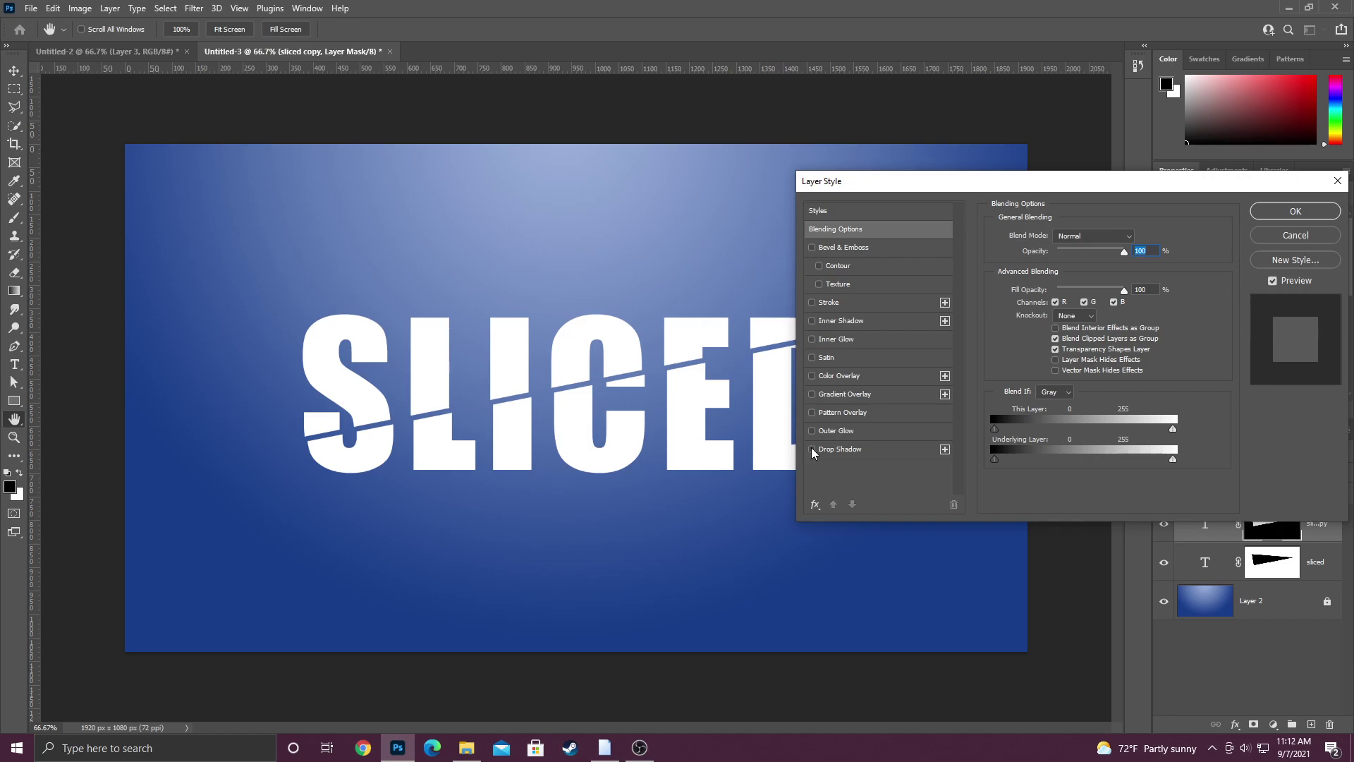
left_click(812, 449)
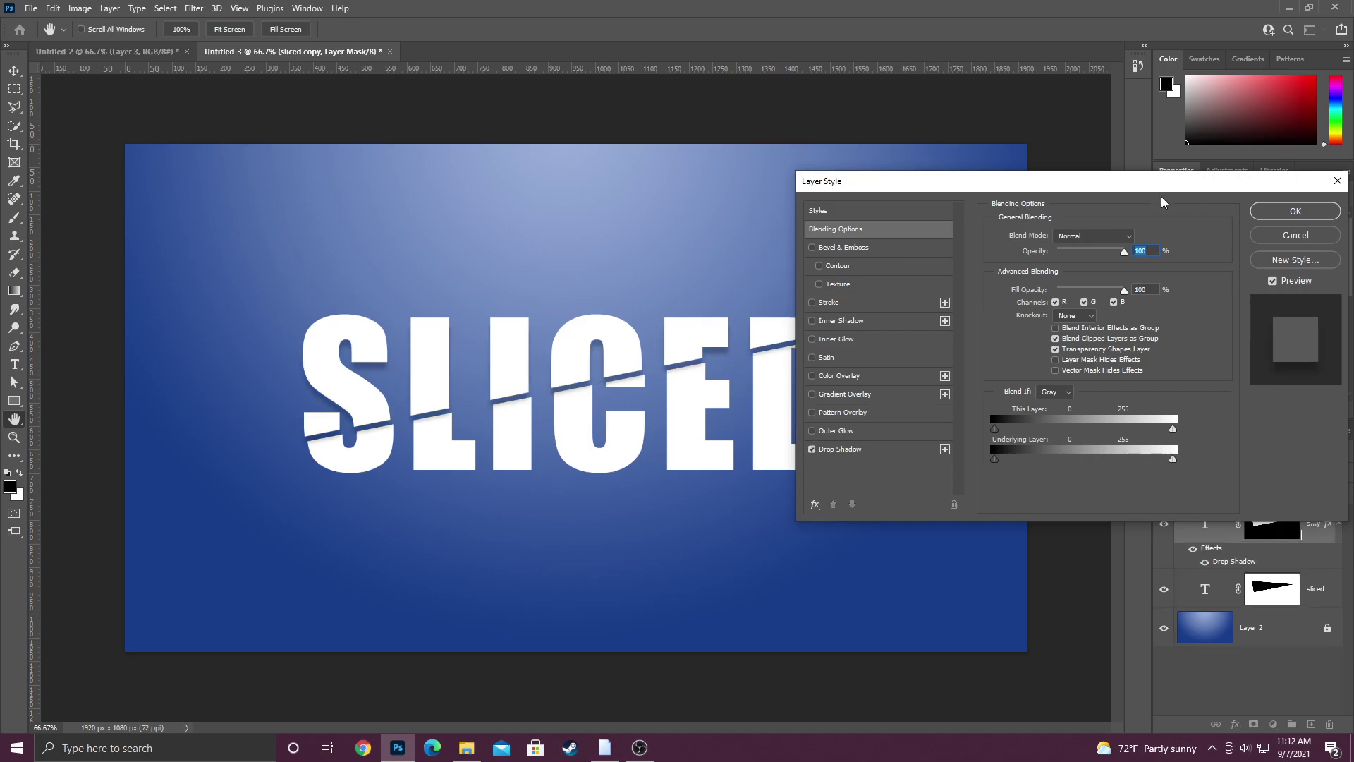
left_click(1269, 214)
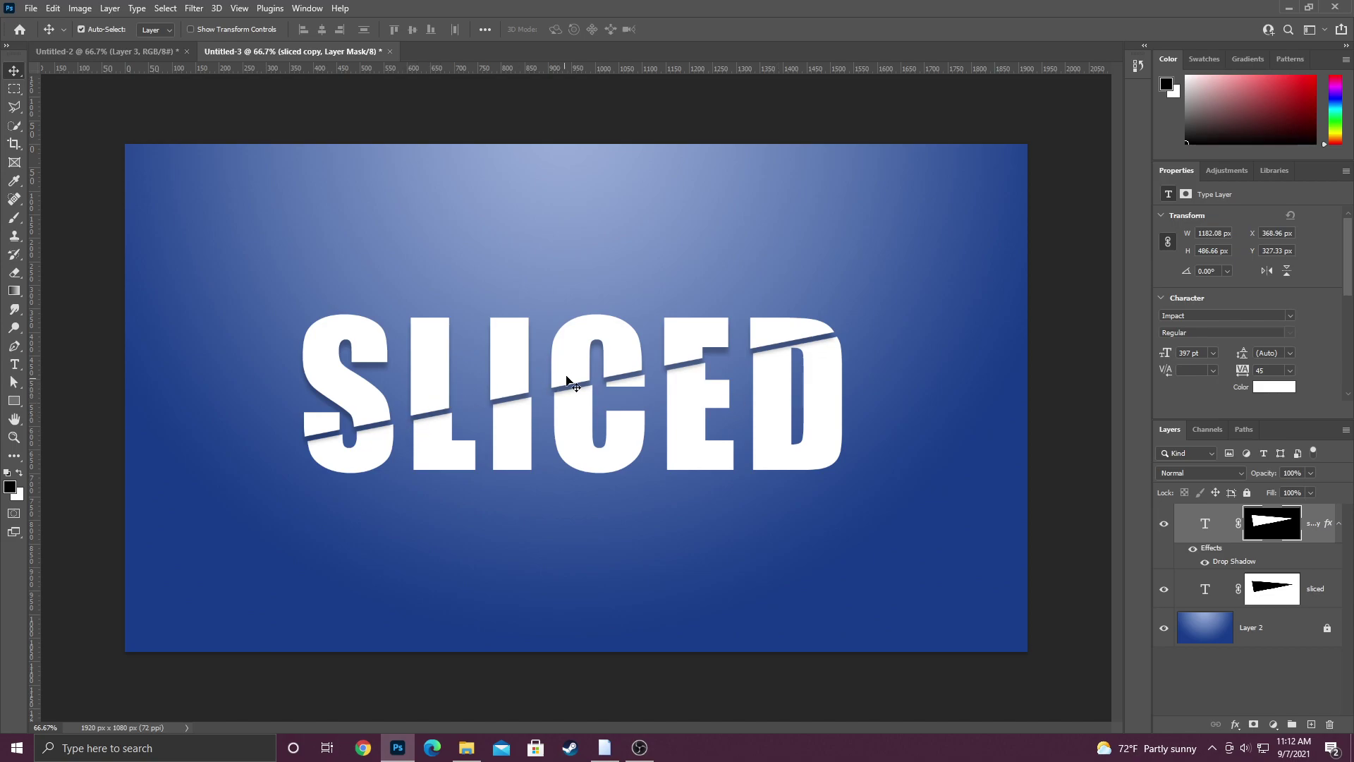
key("Up")
key("Up")
key("Up")
key("Up")
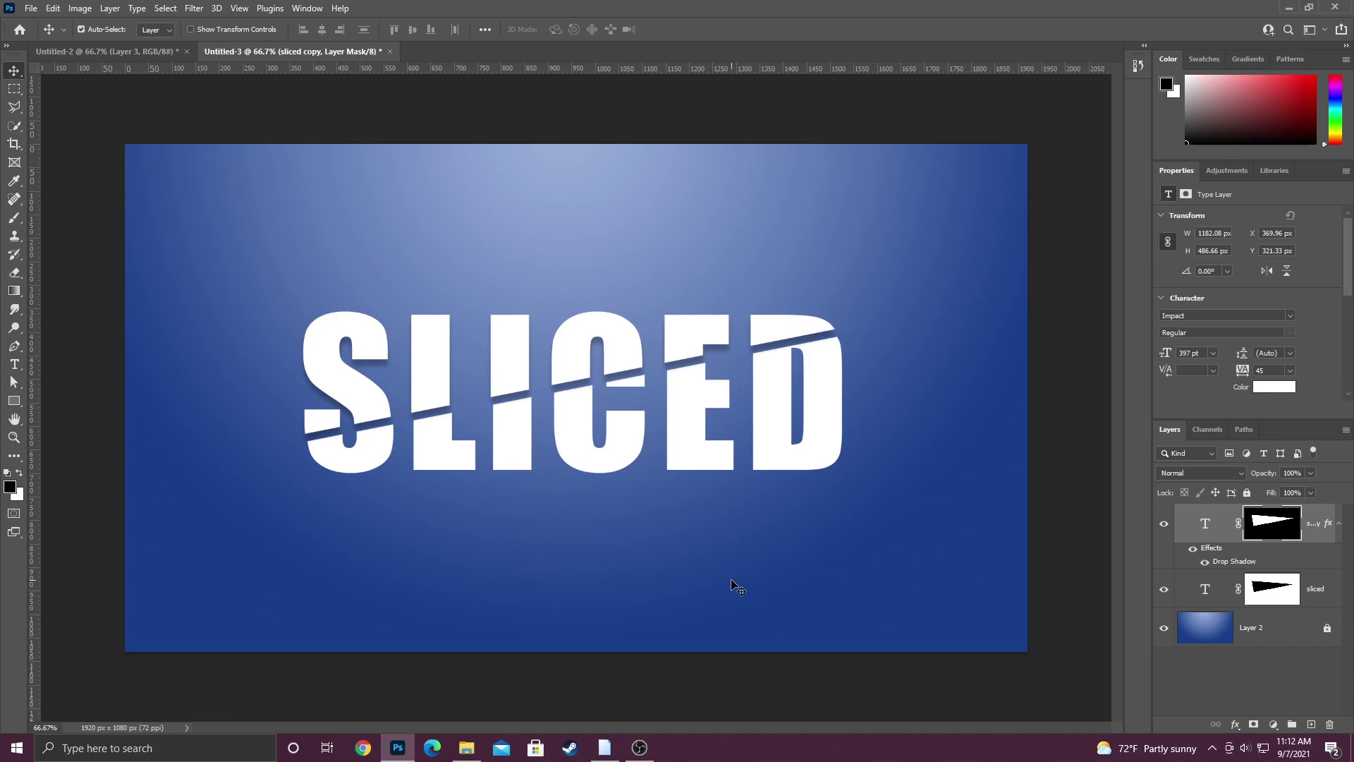
- Hide the upper half's drop shadow, add Layer 3 between the halves, and brush a dark shadow along the cut
key("ctrl")
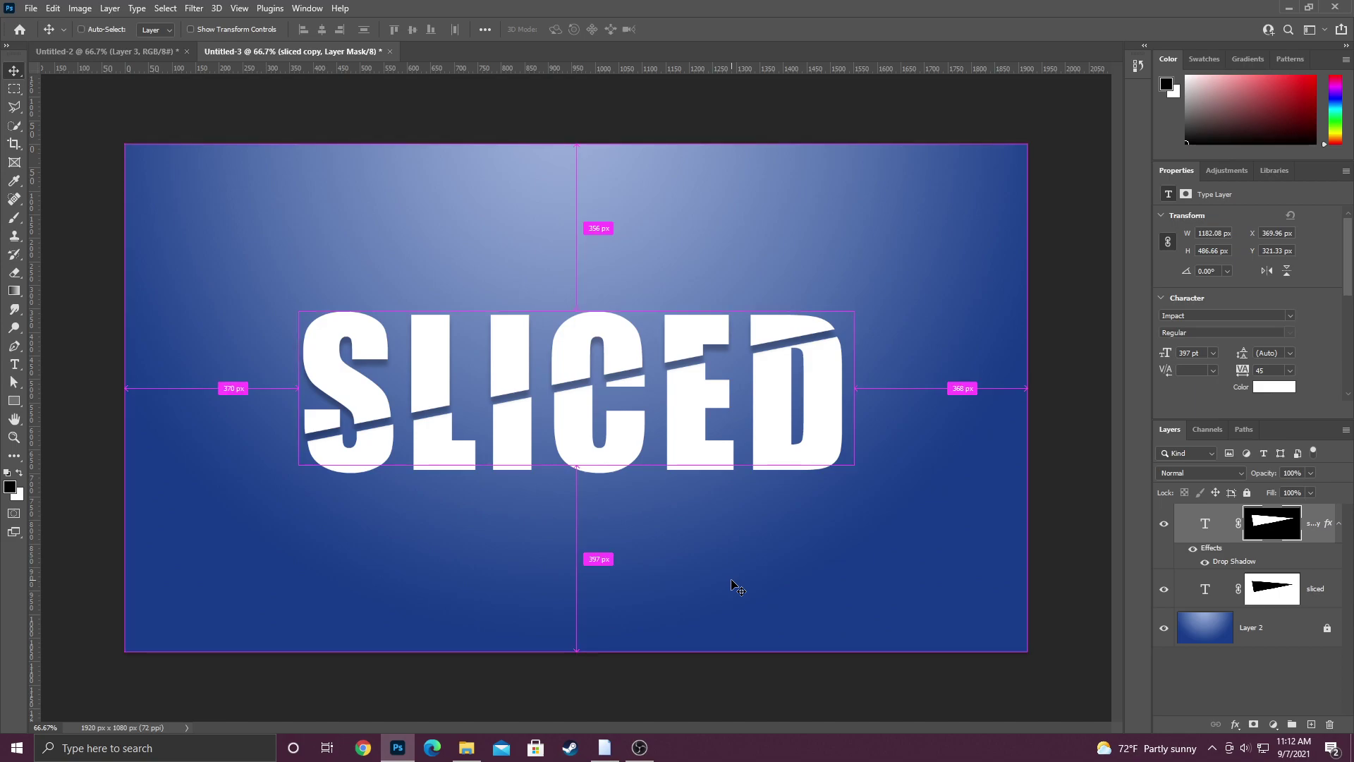
left_click(1192, 549)
left_click(1312, 726)
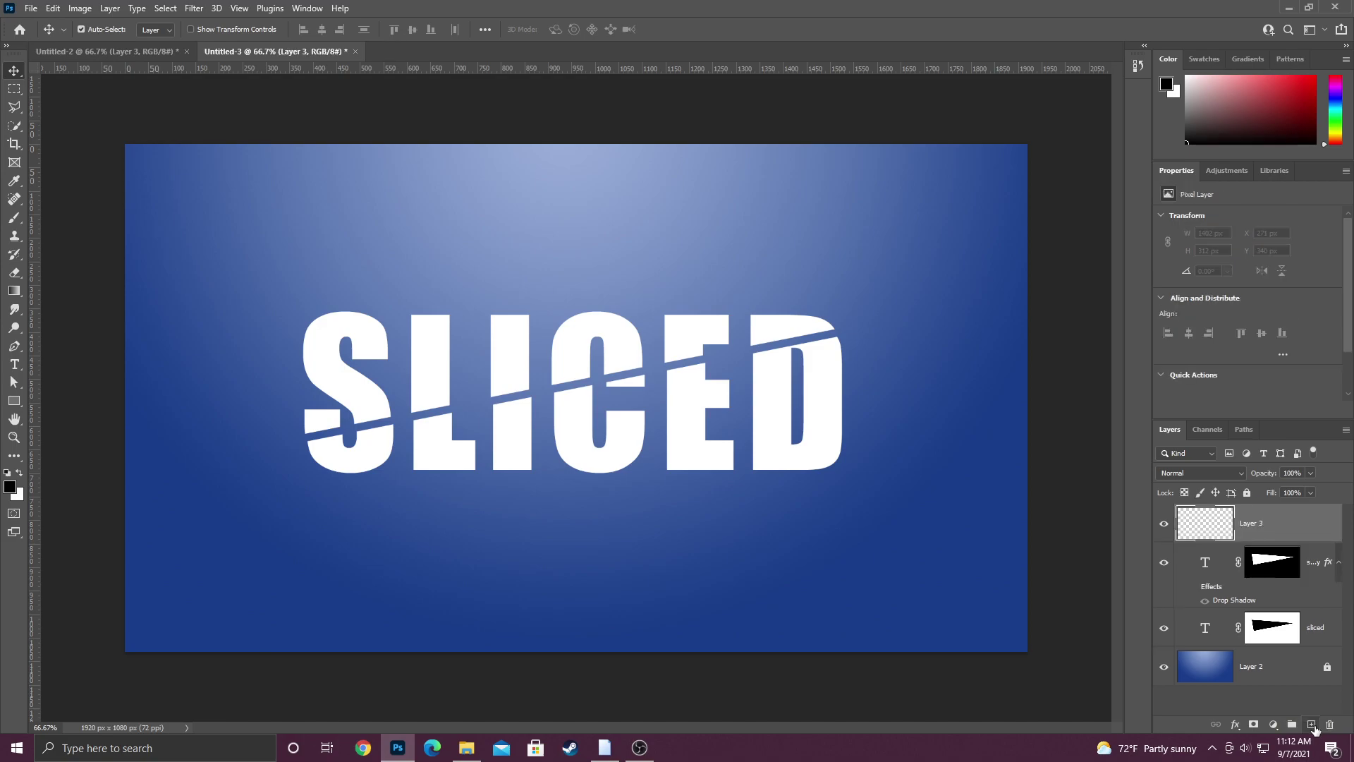
left_click_drag(1244, 522, 1244, 596)
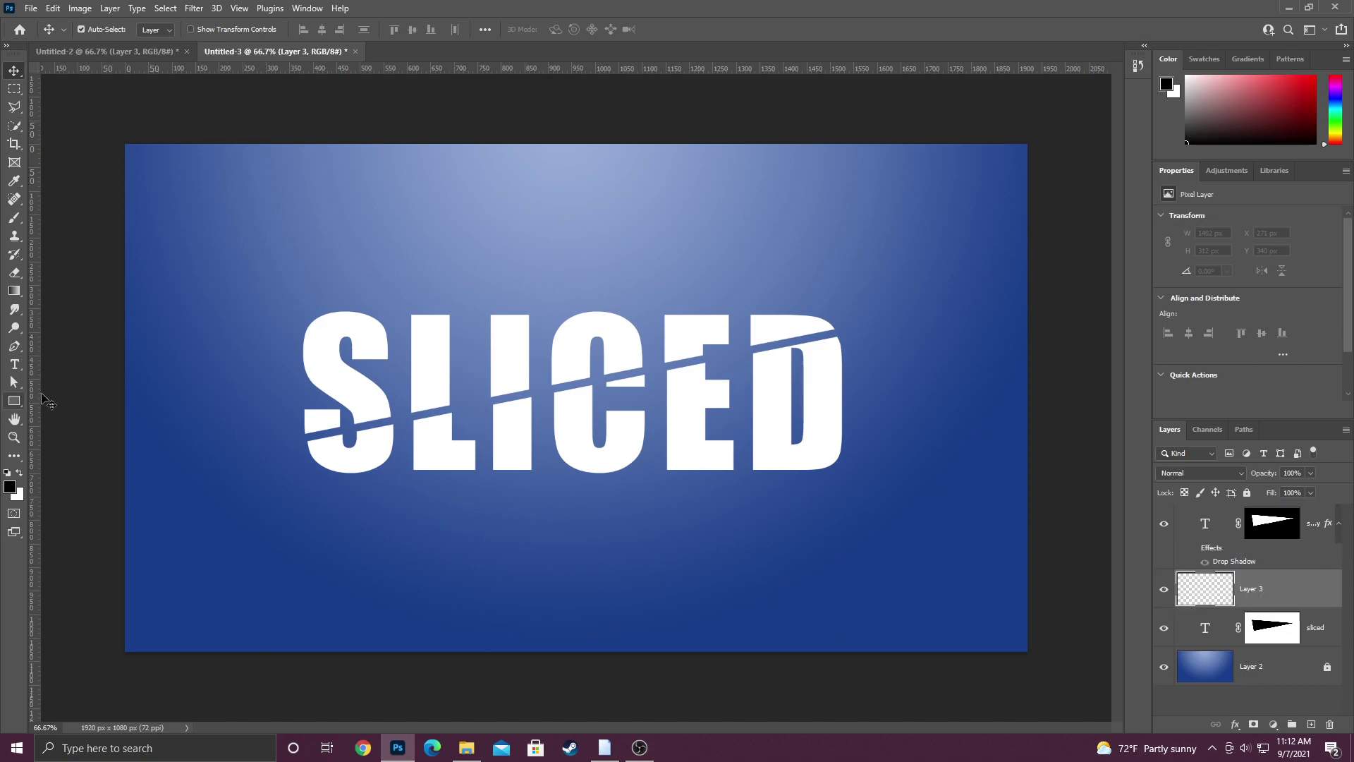
key("b")
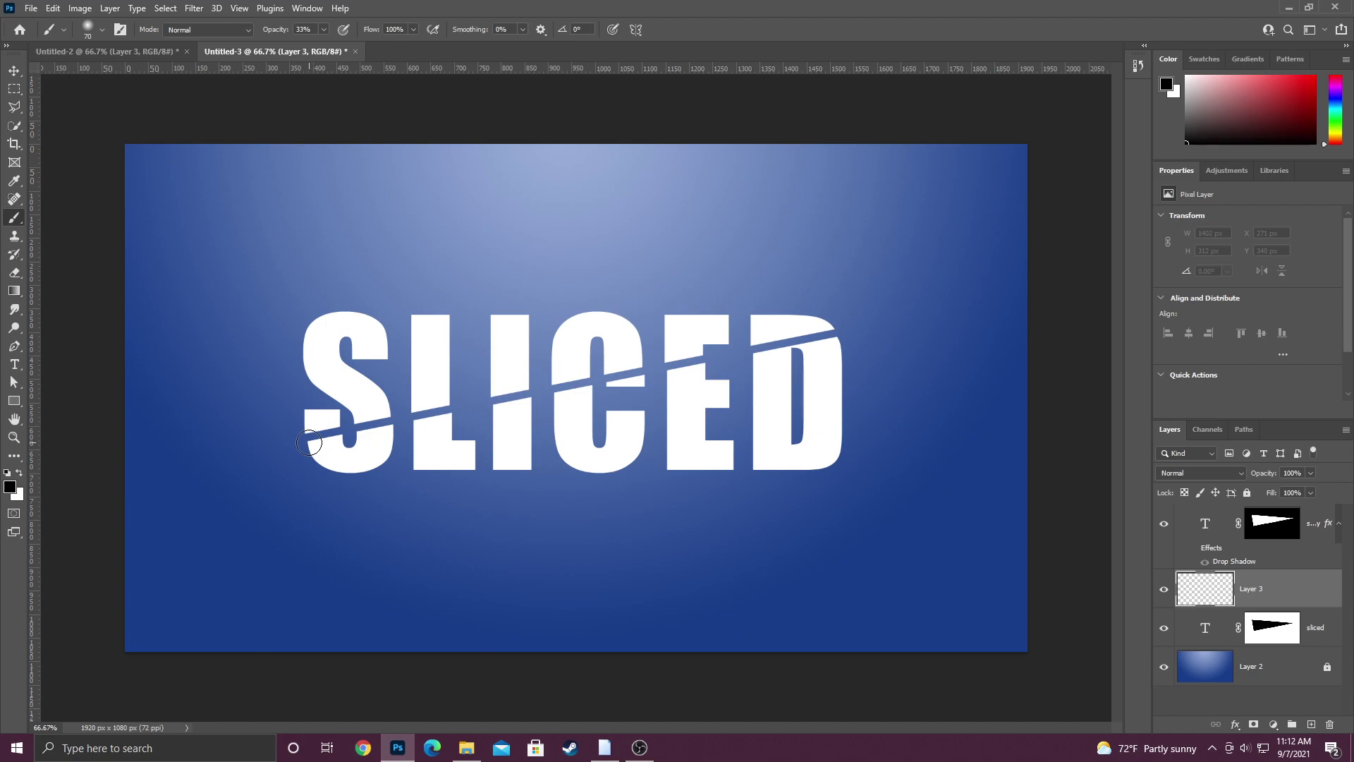
left_click_drag(310, 442, 839, 333)
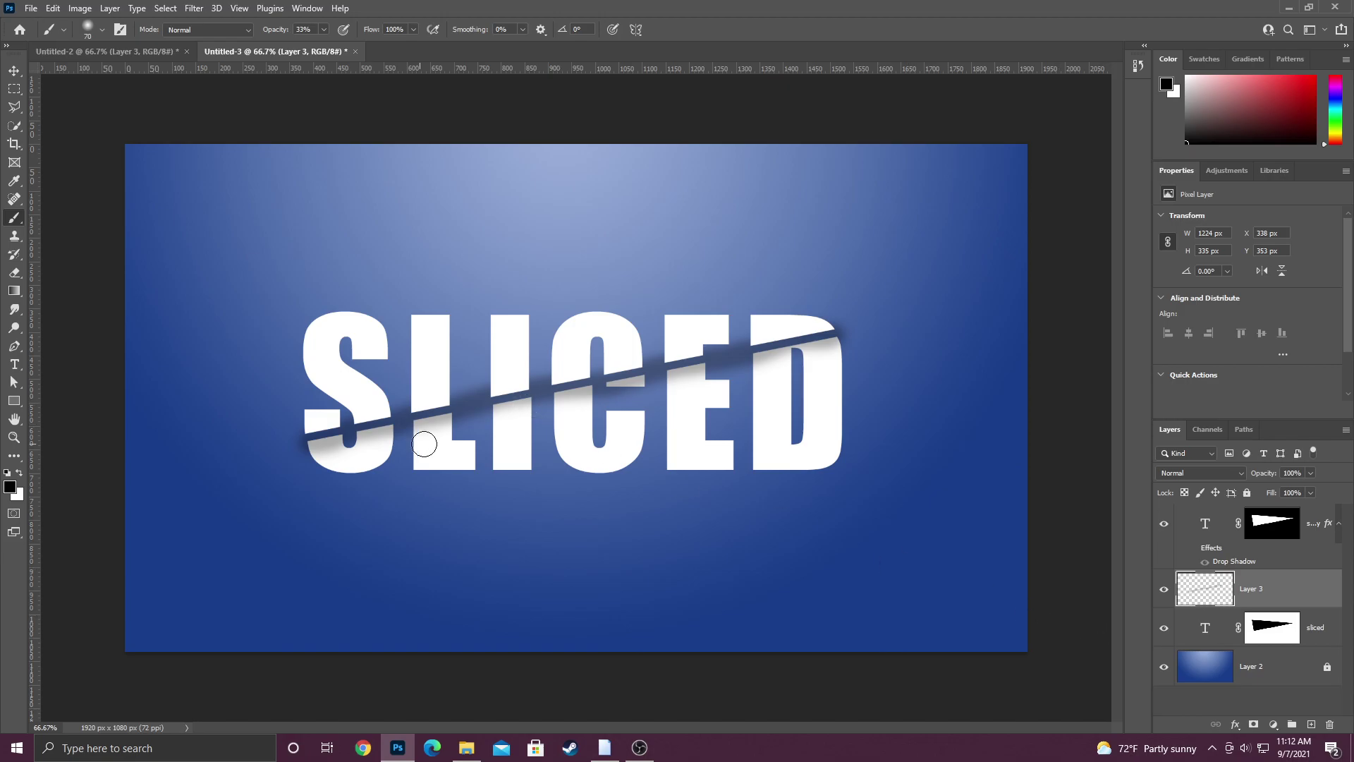
- Add a shadow dab near the C, clip Layer 3 to the lower half, and set brush opacity to 4%
left_click(624, 413)
left_click_drag(1260, 609, 1262, 602)
left_click(1262, 604, "alt")
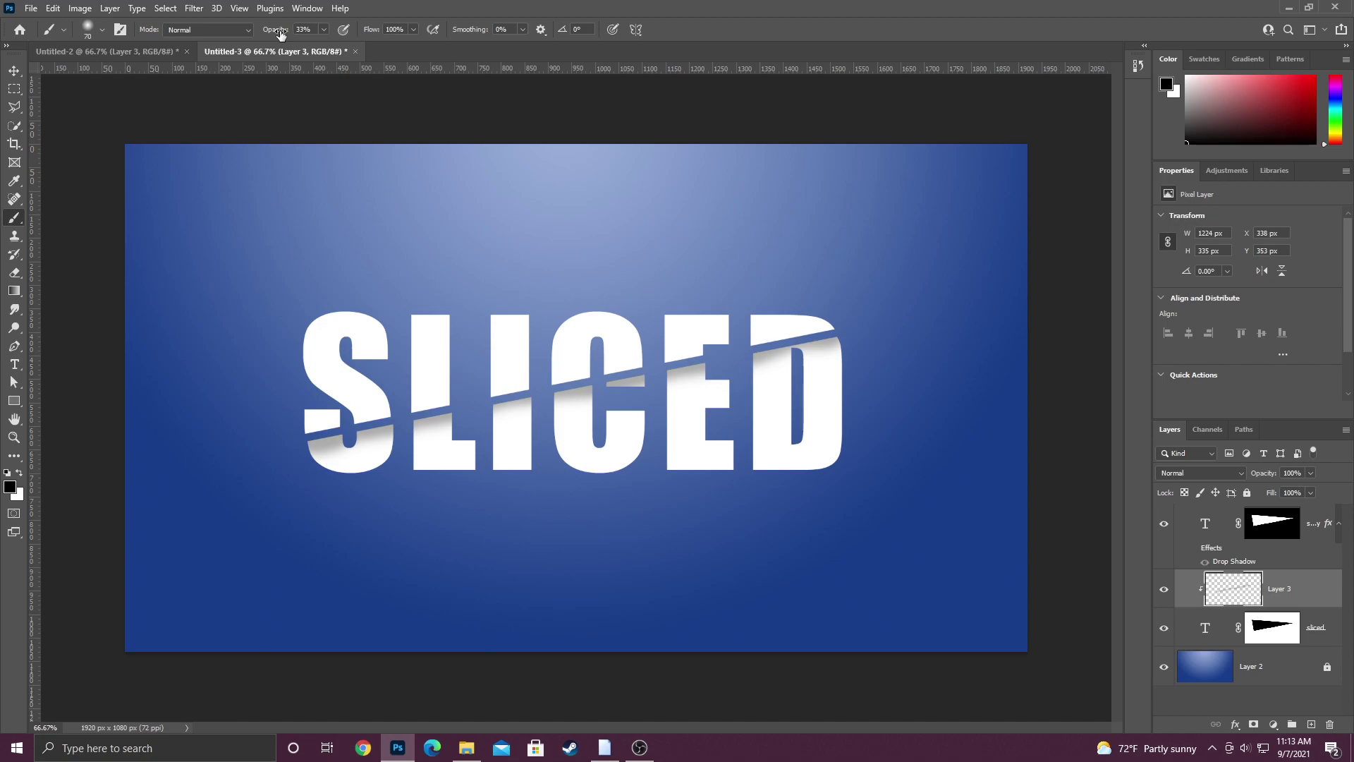
mouse_move(280, 33)
left_mouse_down()
mouse_move(326, 33)
mouse_move(259, 33)
left_mouse_up()
left_click_drag(1274, 474, 1306, 471)
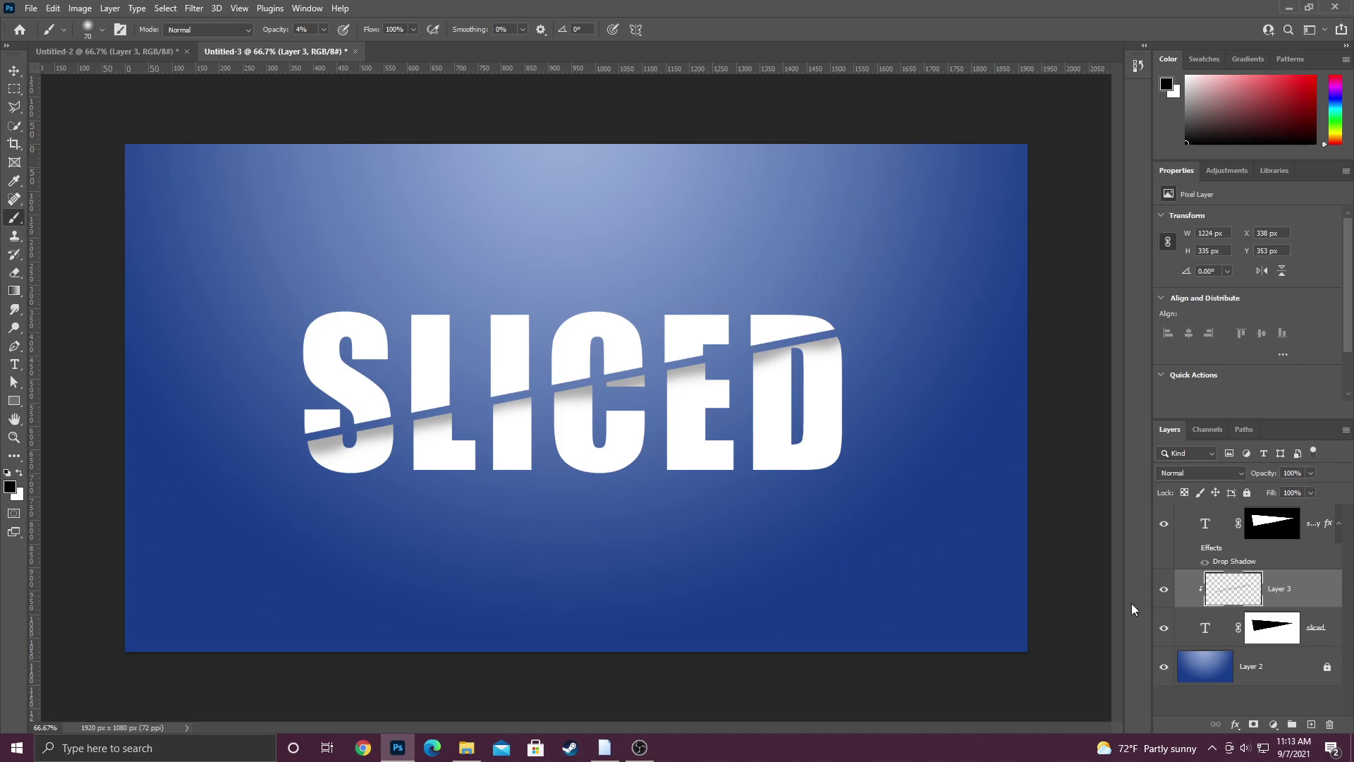